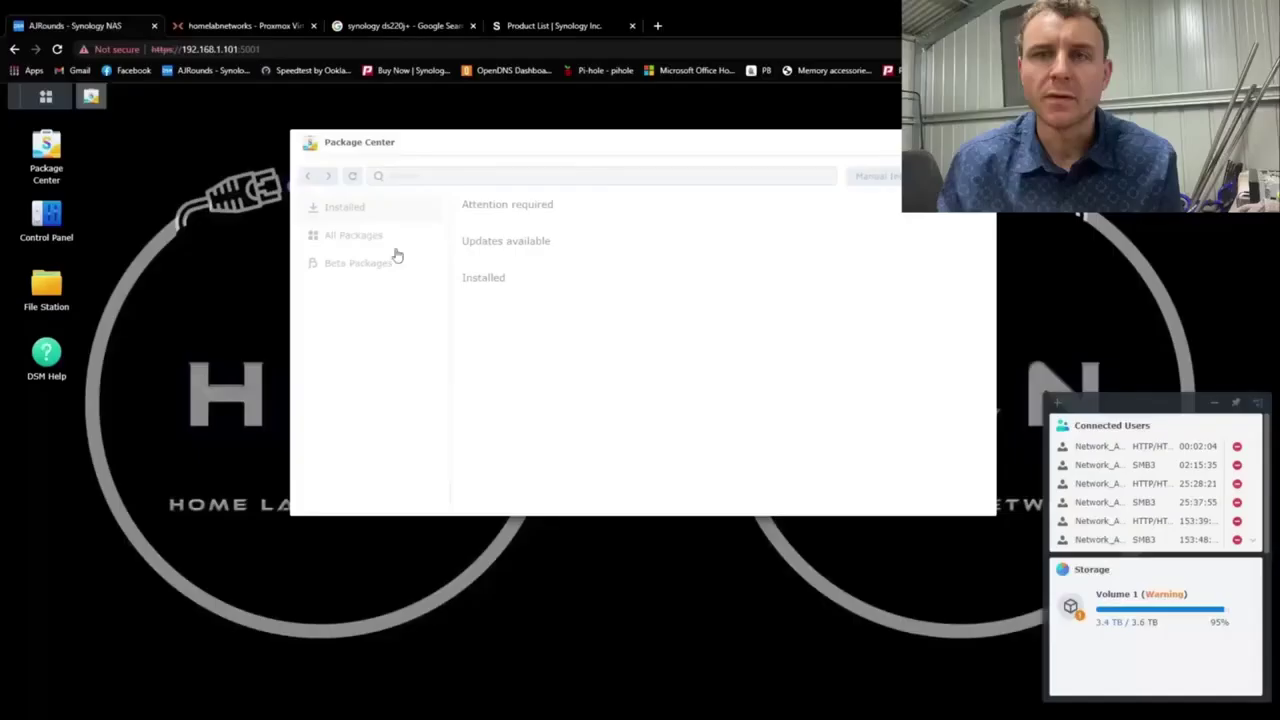
# Browse all available packages in the maximized Package Center and install Plex Media Server from the Contributor section.
pyautogui.click(378, 236)
pyautogui.click(958, 142)
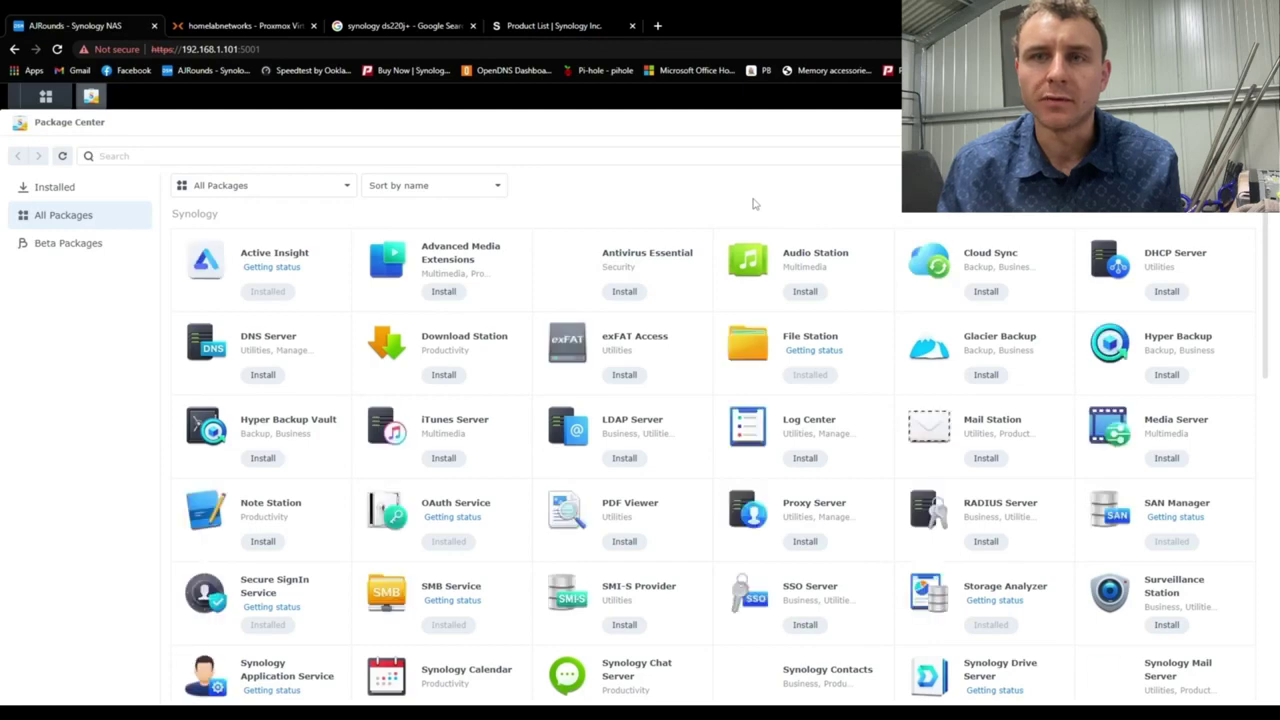
pyautogui.scroll(-1, 695, 250)
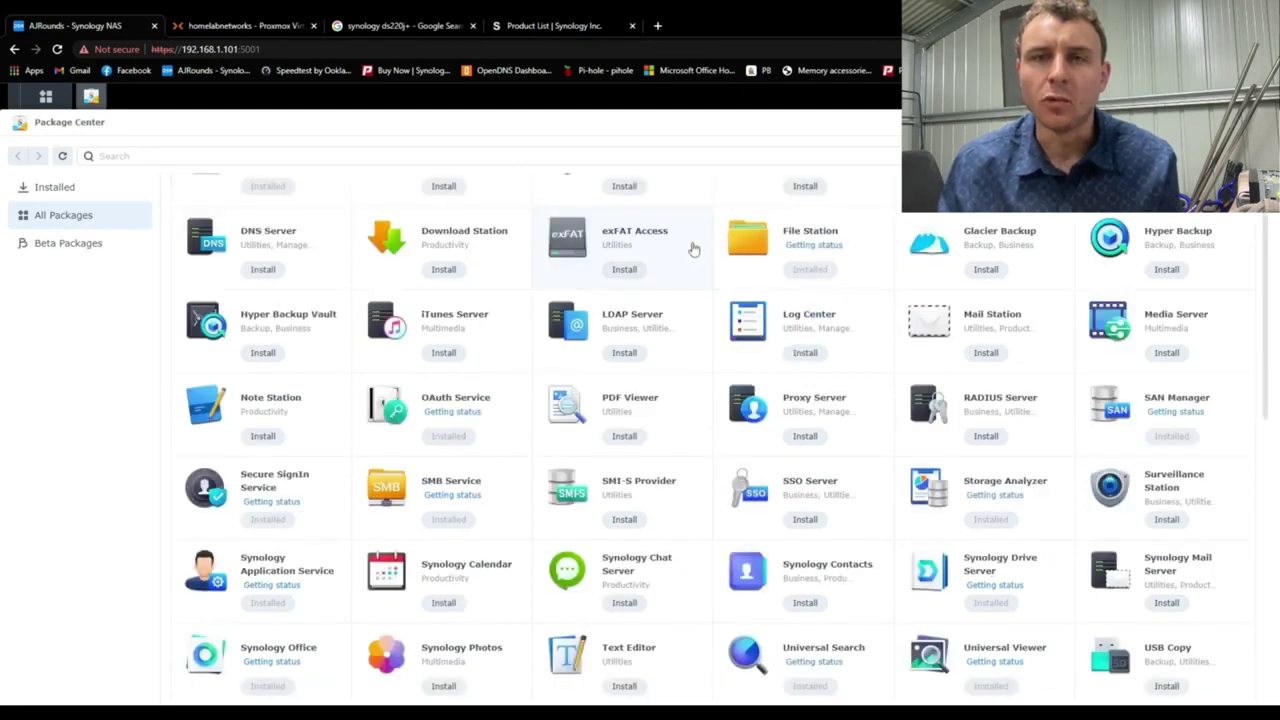
pyautogui.scroll(-1, 695, 248)
pyautogui.scroll(-3, 695, 248)
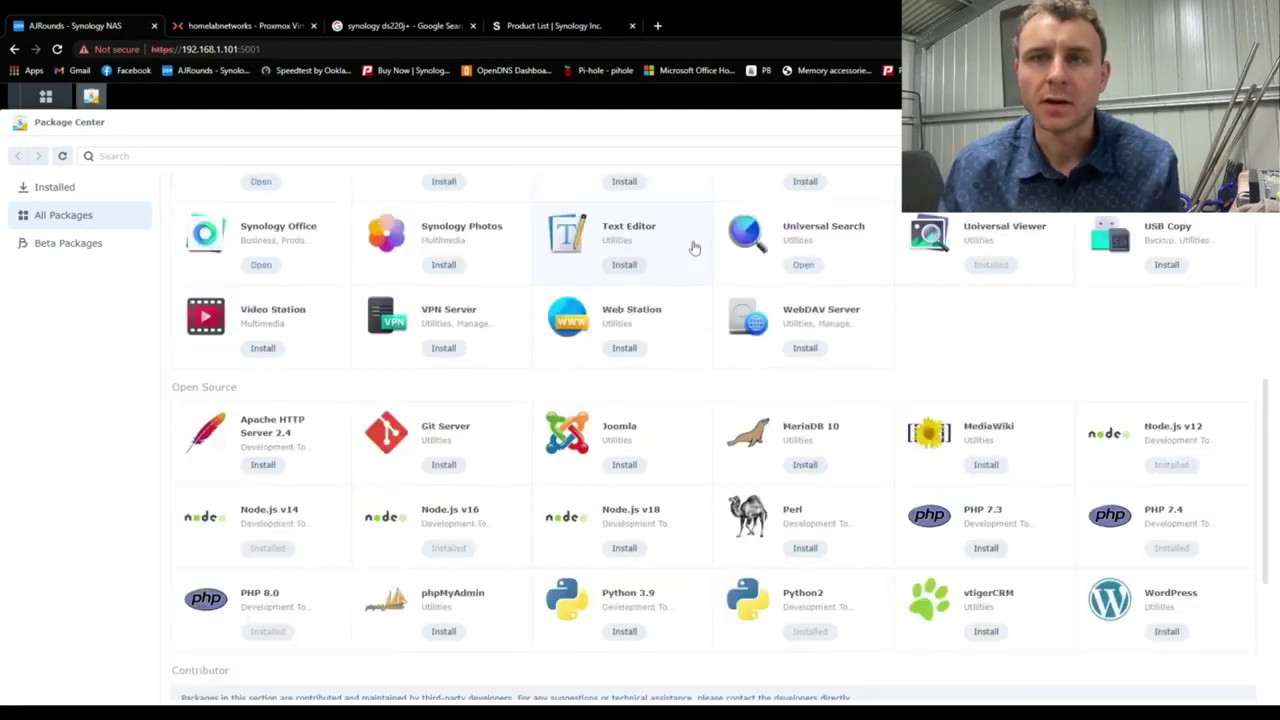
pyautogui.scroll(-3, 695, 248)
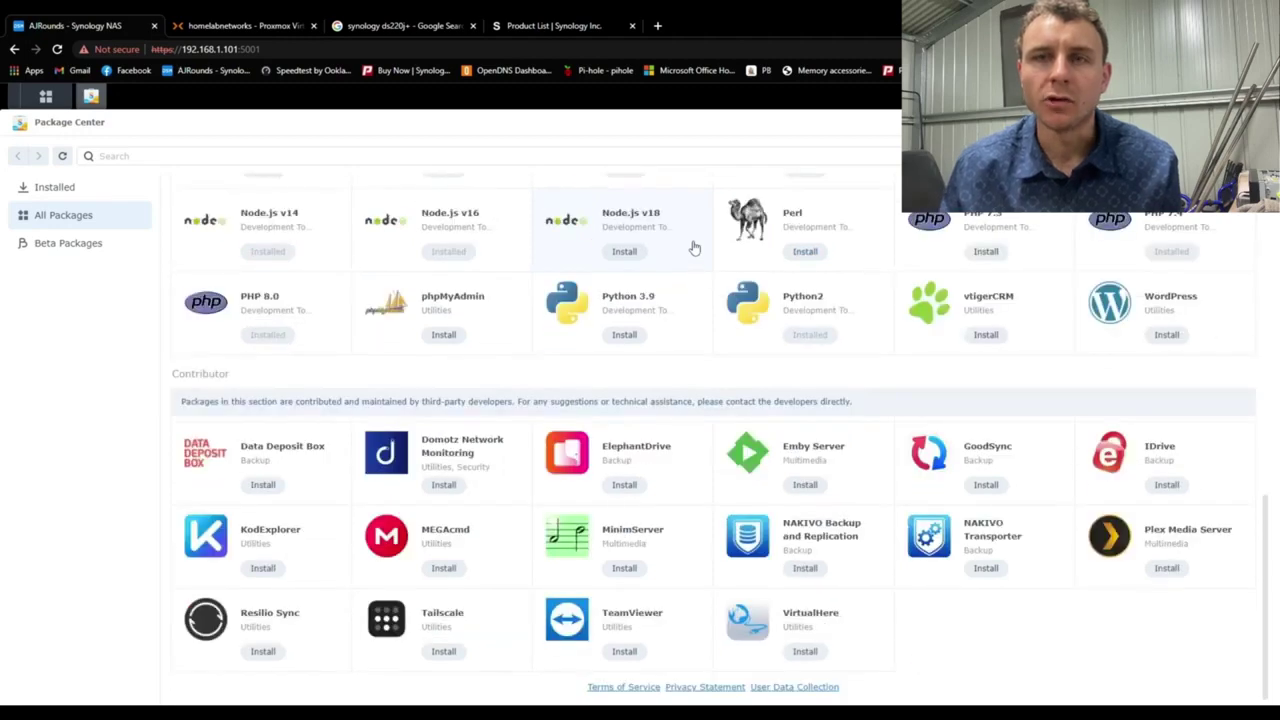
pyautogui.scroll(1, 693, 247)
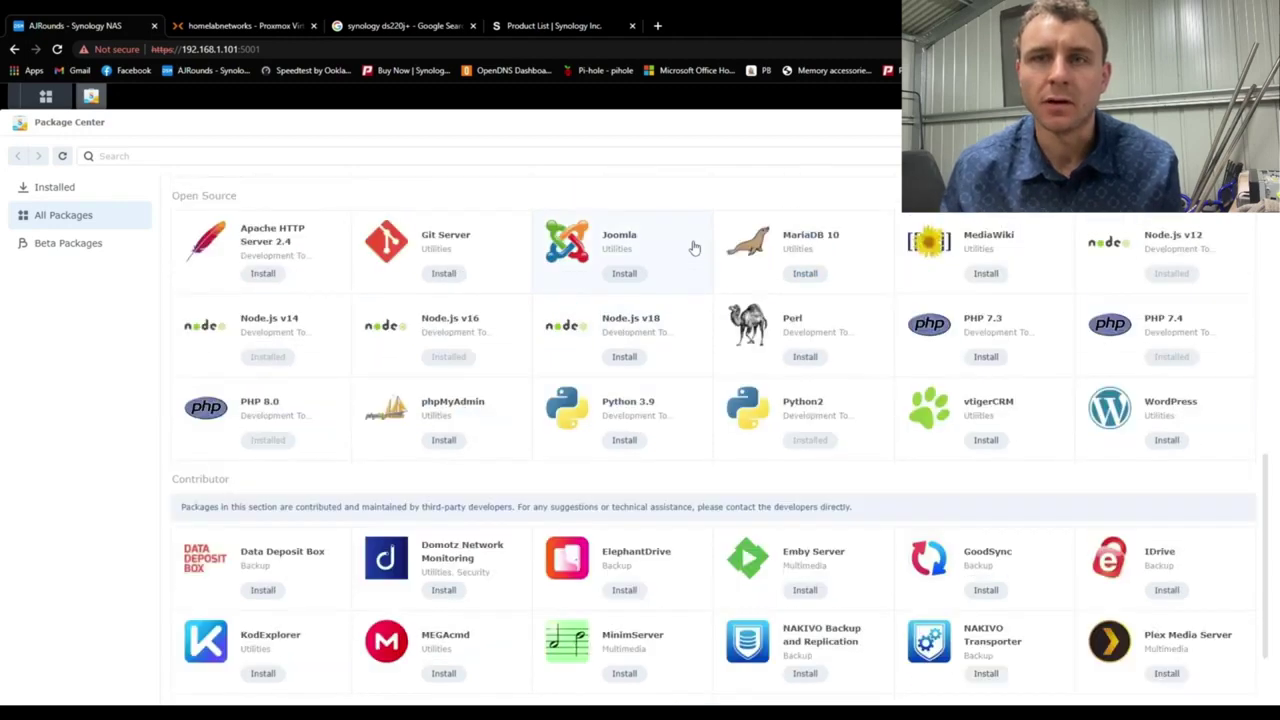
pyautogui.scroll(-1, 693, 247)
pyautogui.click(1167, 569)
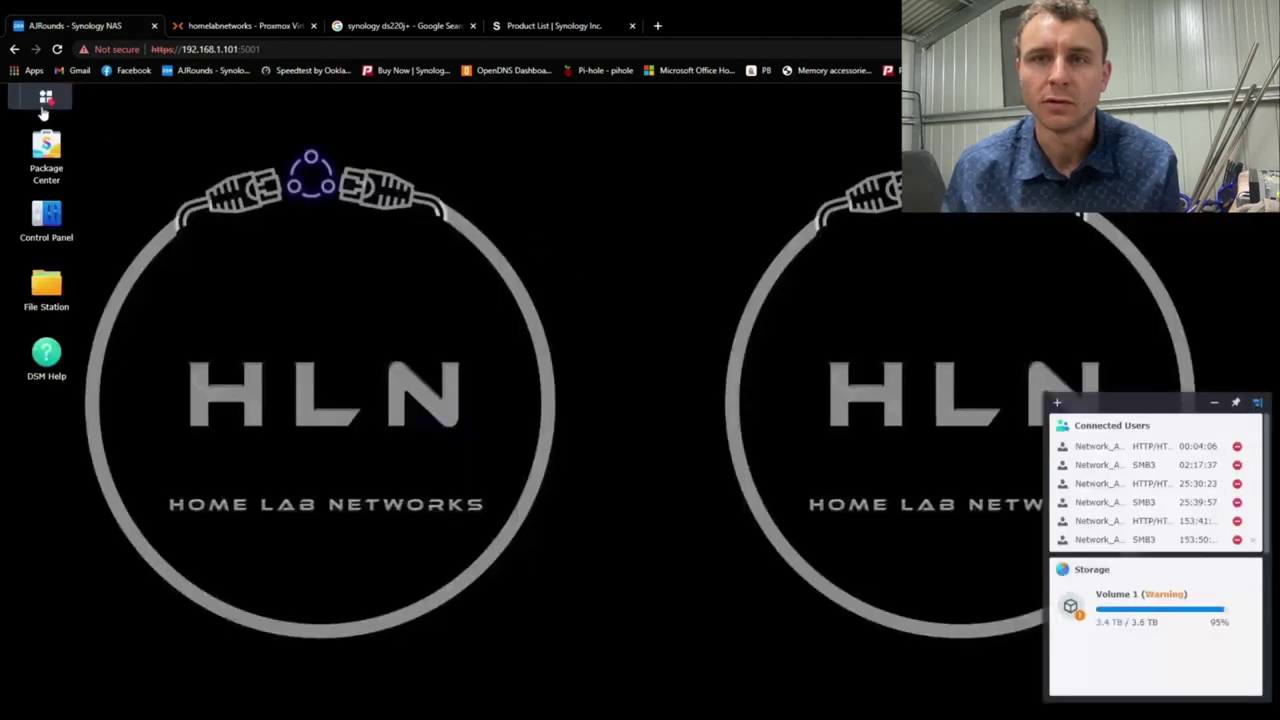
# Open the NAS Control Panel to look over its settings categories, and close it.
pyautogui.click(44, 100)
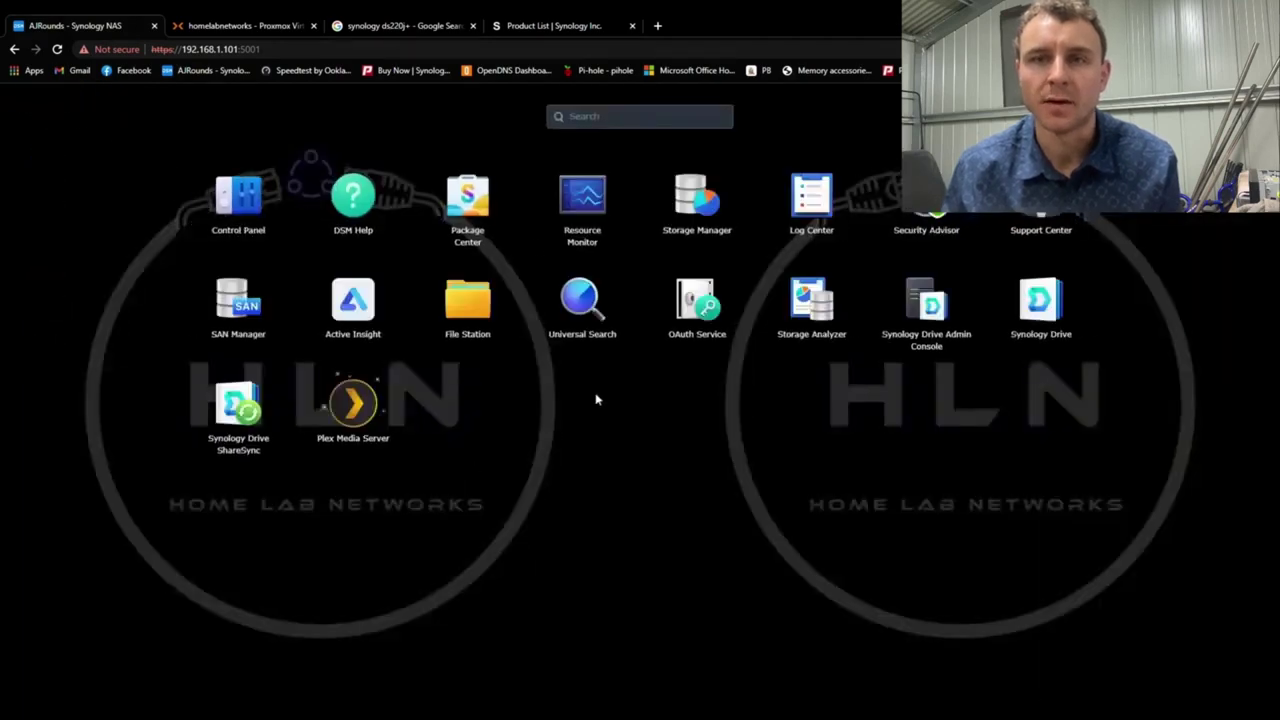
pyautogui.click(258, 218)
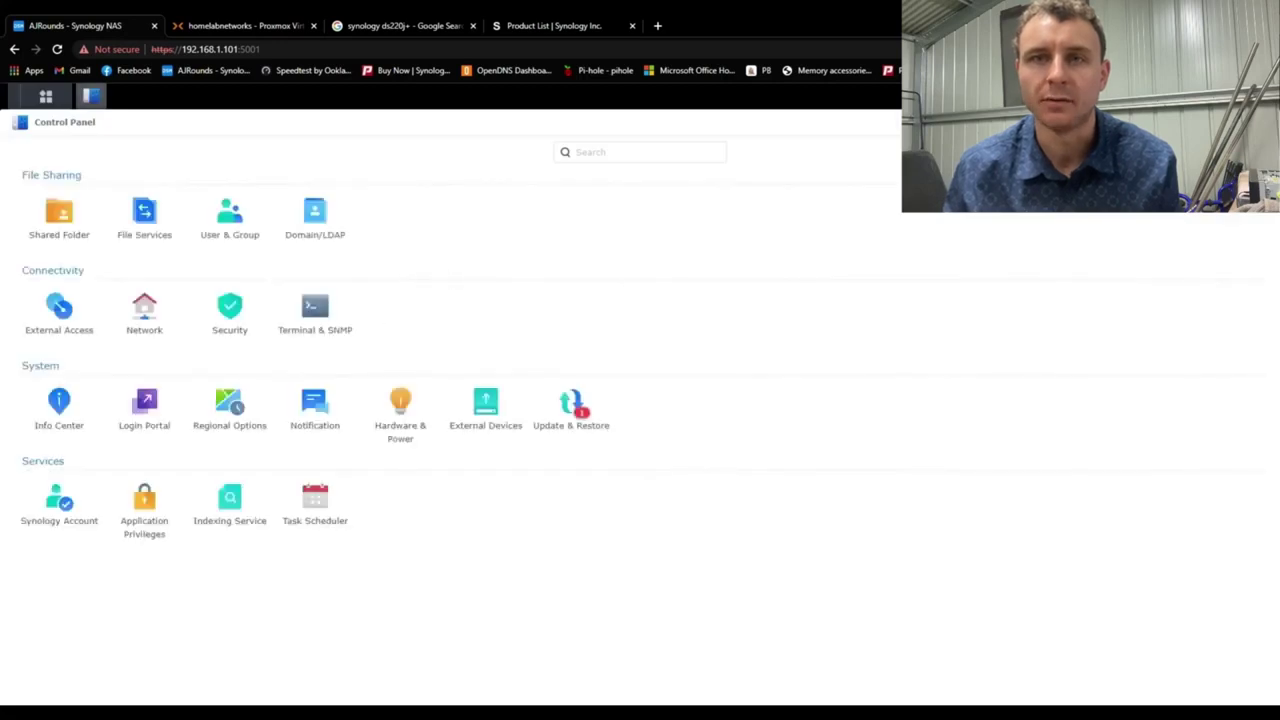
pyautogui.click(1262, 122)
# Open Storage Manager and examine the details of Storage Pool 1 and Volume 1.
pyautogui.click(45, 96)
pyautogui.click(685, 220)
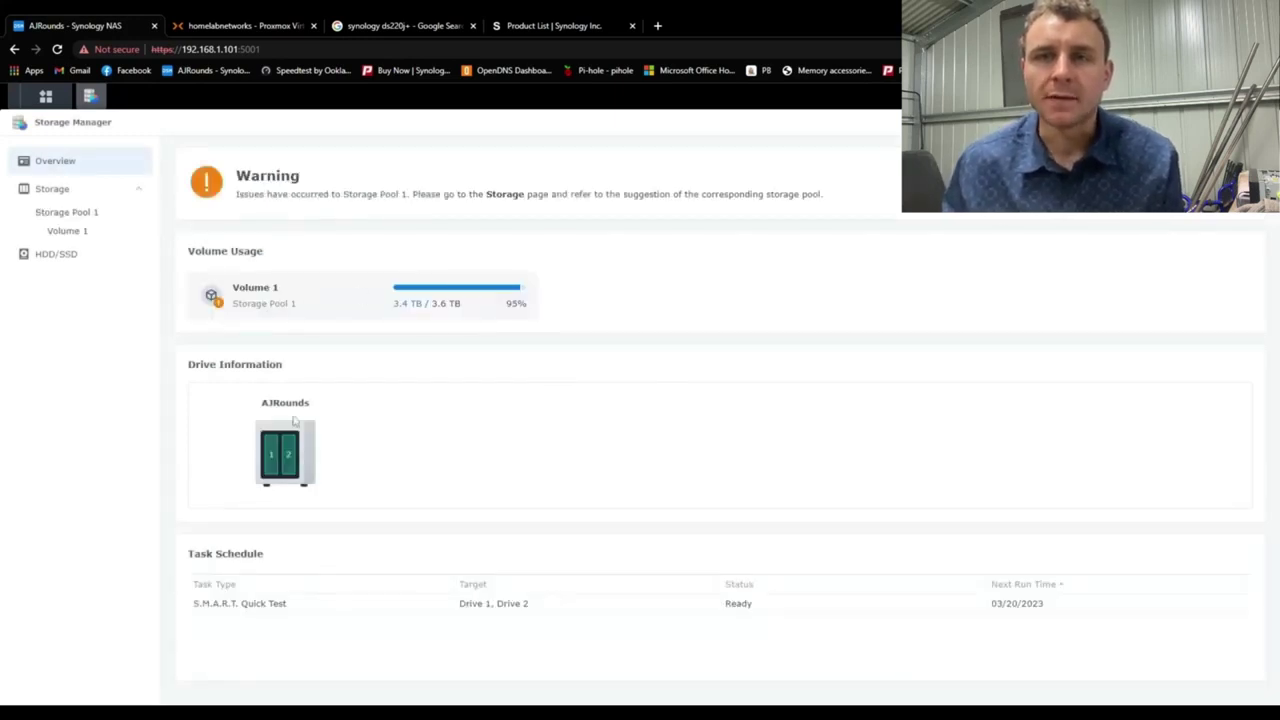
pyautogui.click(63, 192)
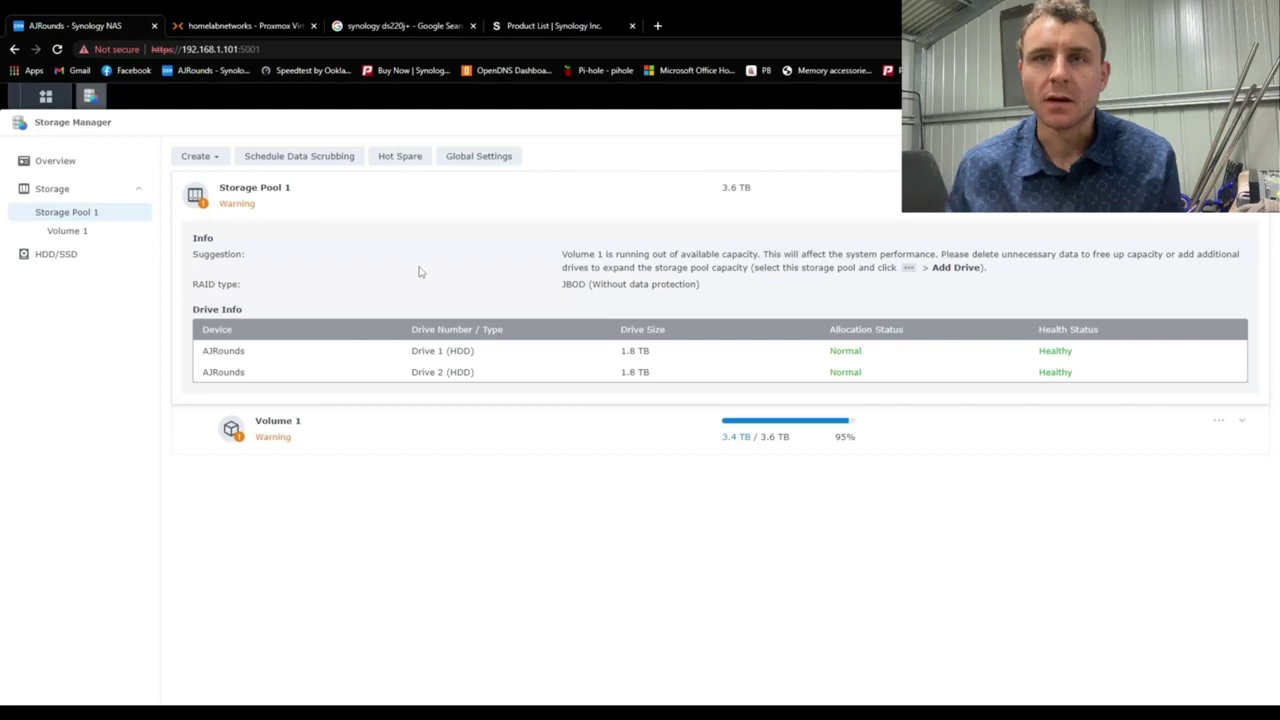
pyautogui.click(405, 445)
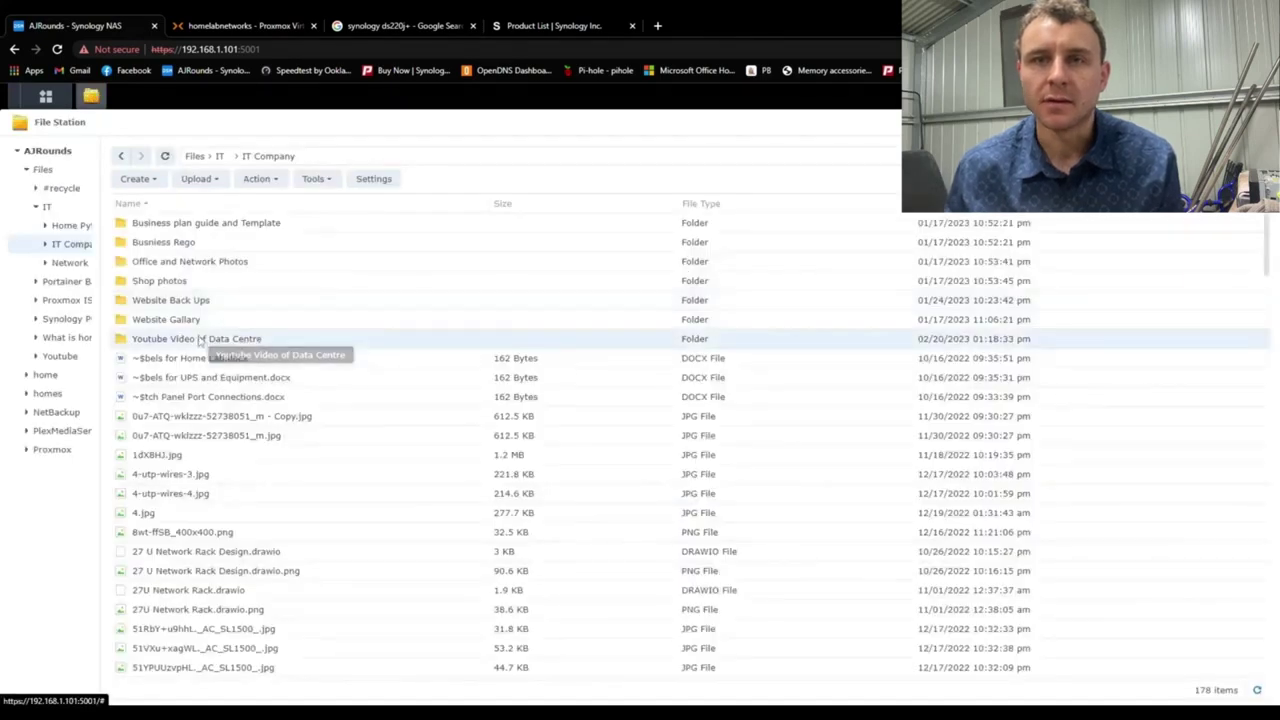
# In the Youtube Video of Data Centre folder, create a sharing link for 1_SZ1I4EZPgJj4BFYVBZRjzw.jpeg, copy the link and save the share.
pyautogui.doubleClick(199, 340)
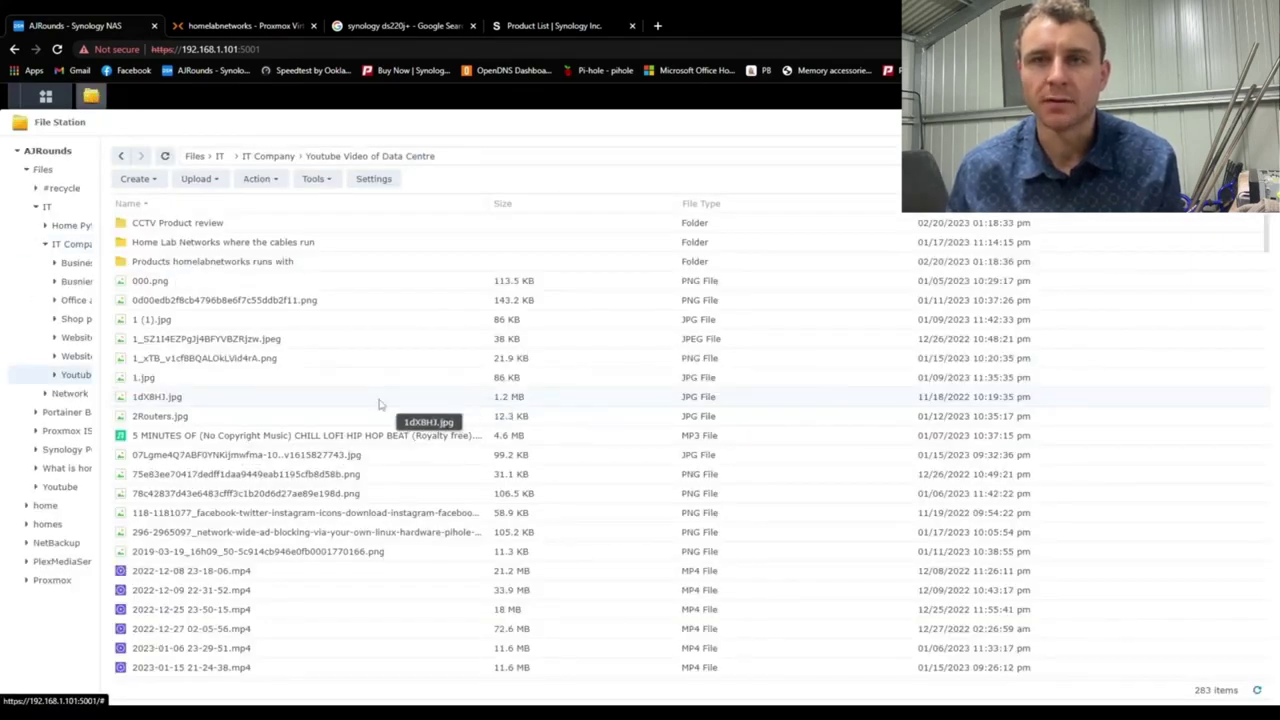
pyautogui.rightClick(262, 342)
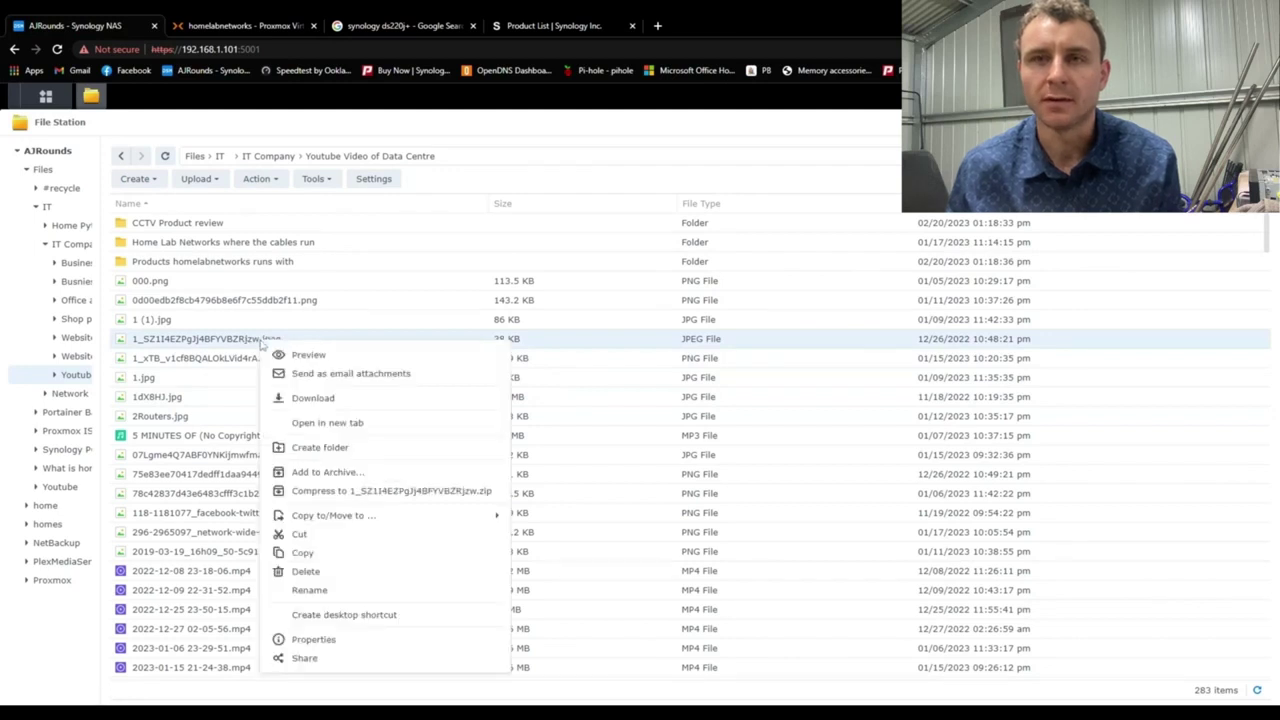
pyautogui.click(305, 658)
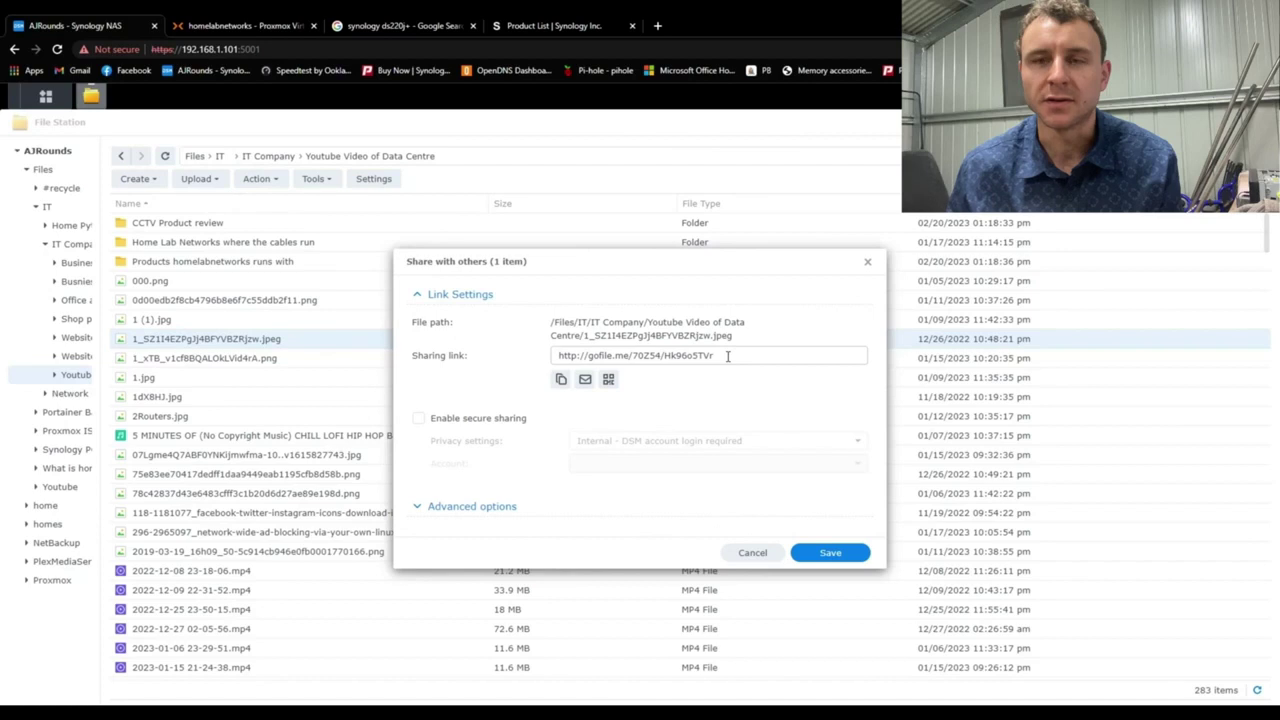
pyautogui.click(561, 379)
pyautogui.click(830, 553)
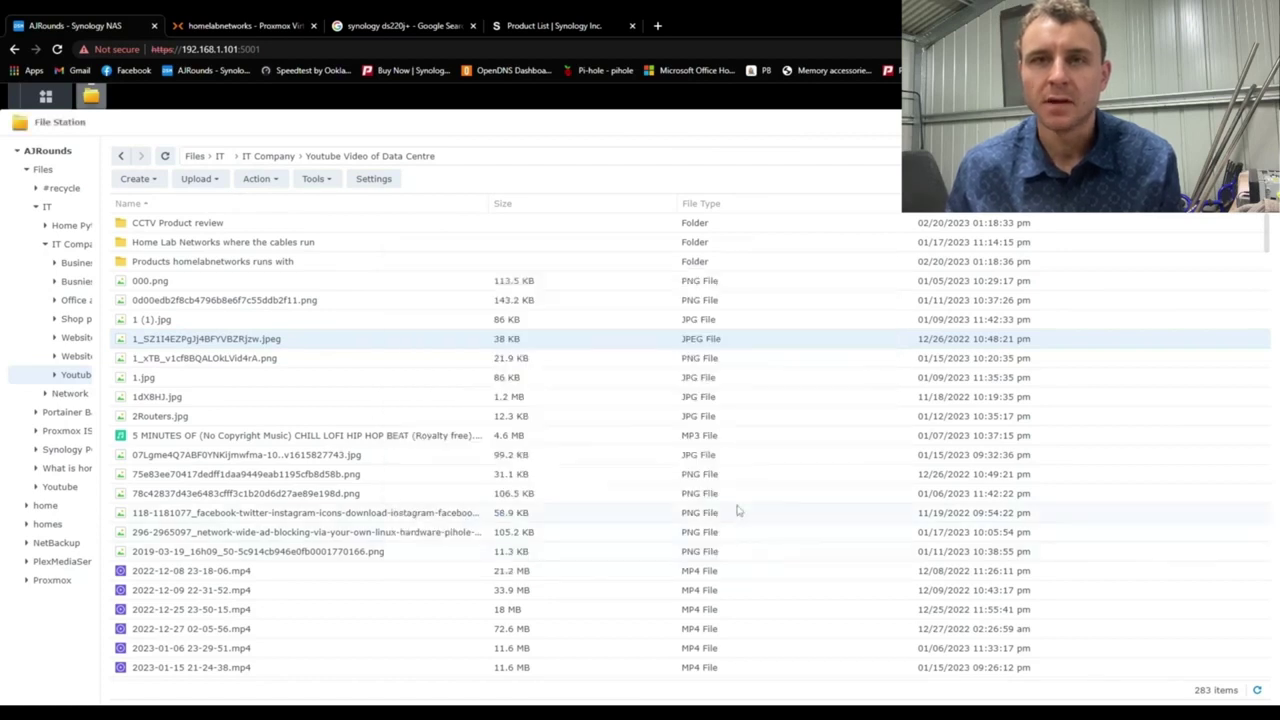
# Load the copied sharing link in a new browser tab to test it, and close that tab.
pyautogui.click(657, 25)
pyautogui.rightClick(665, 49)
pyautogui.click(740, 153)
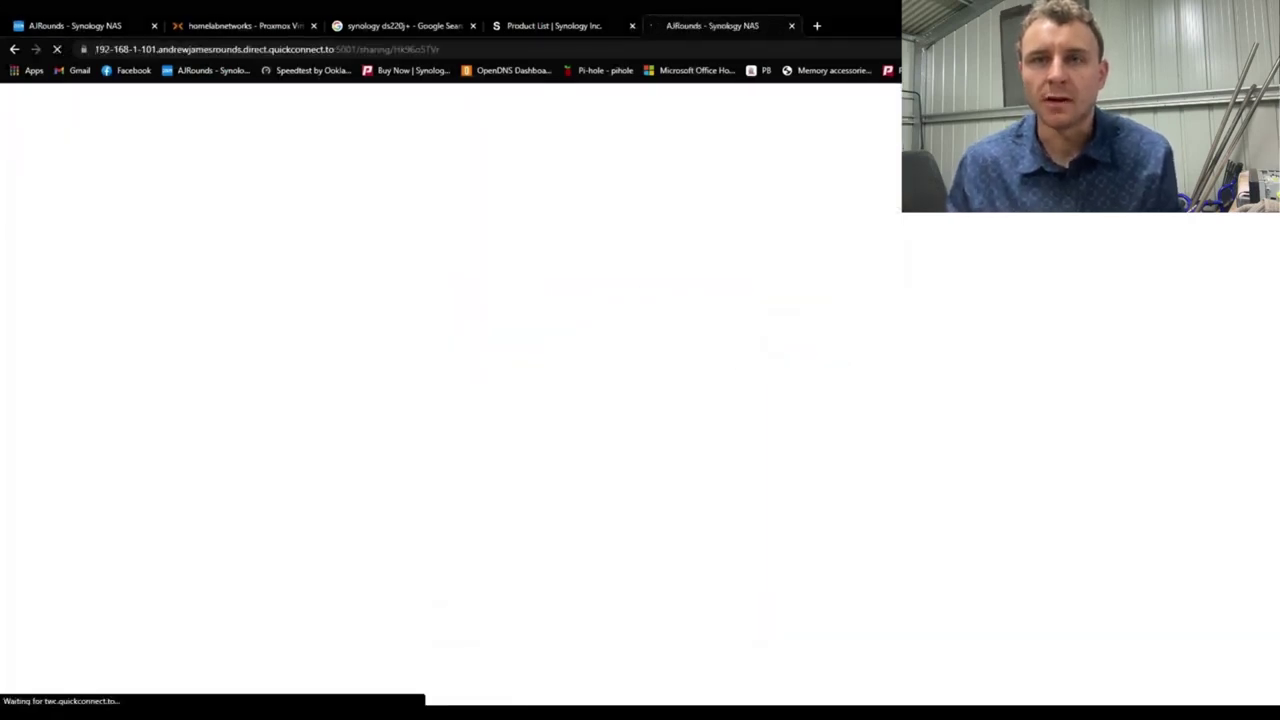
pyautogui.hotkey('ctrl', 'w')
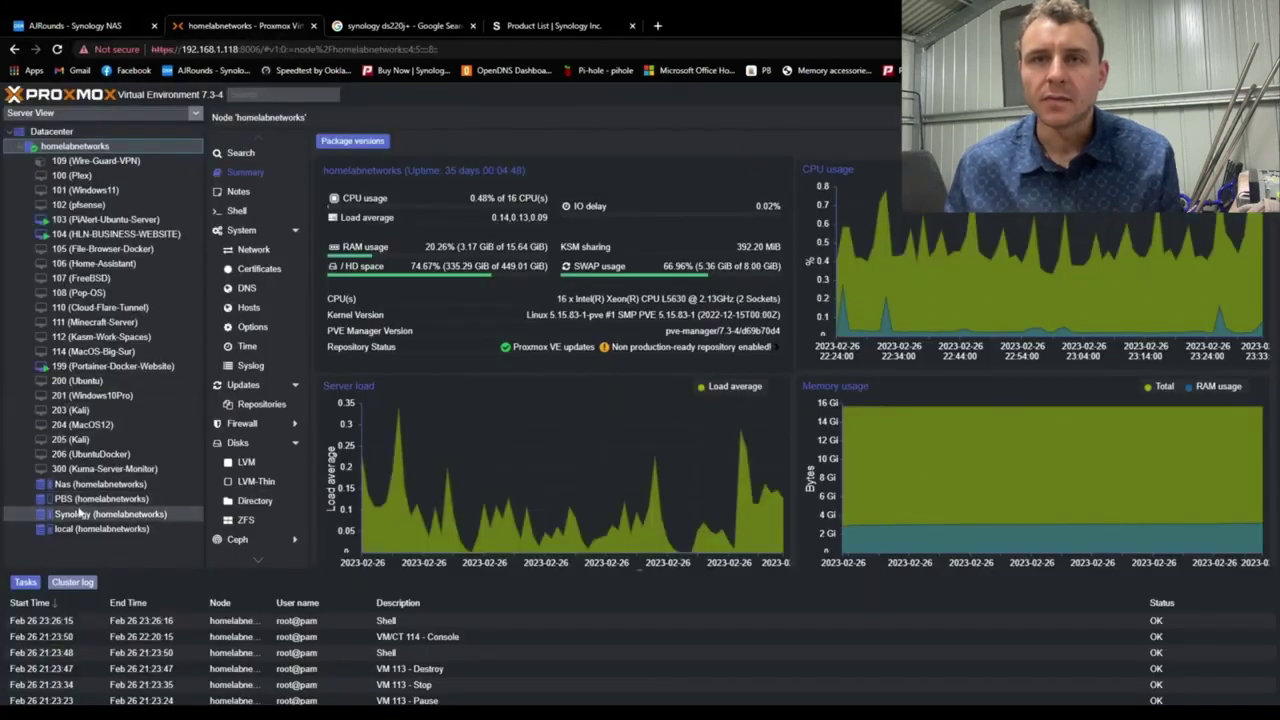
# Examine the summary of the Synology storage on the homelabnetworks node in Proxmox.
pyautogui.click(115, 513)
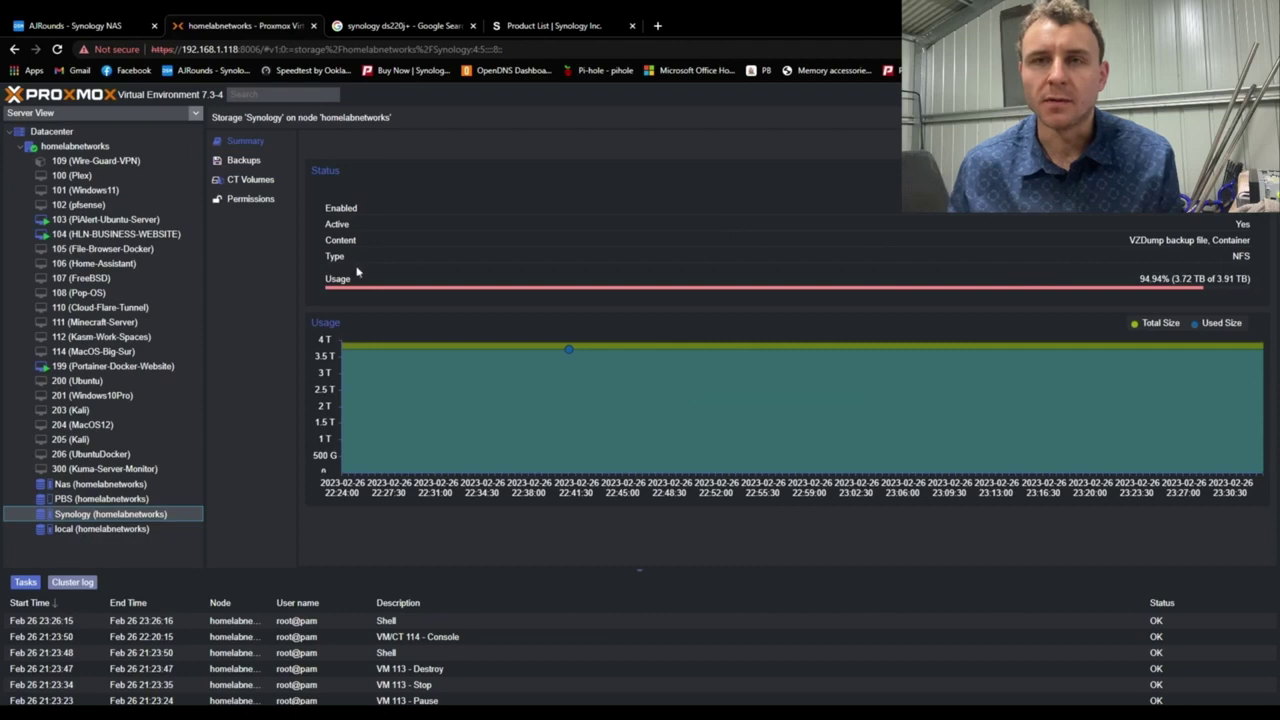
# Switch to File Explorer and browse the NAS network share to the IT Company folder inside Files > IT.
pyautogui.press('super+e')
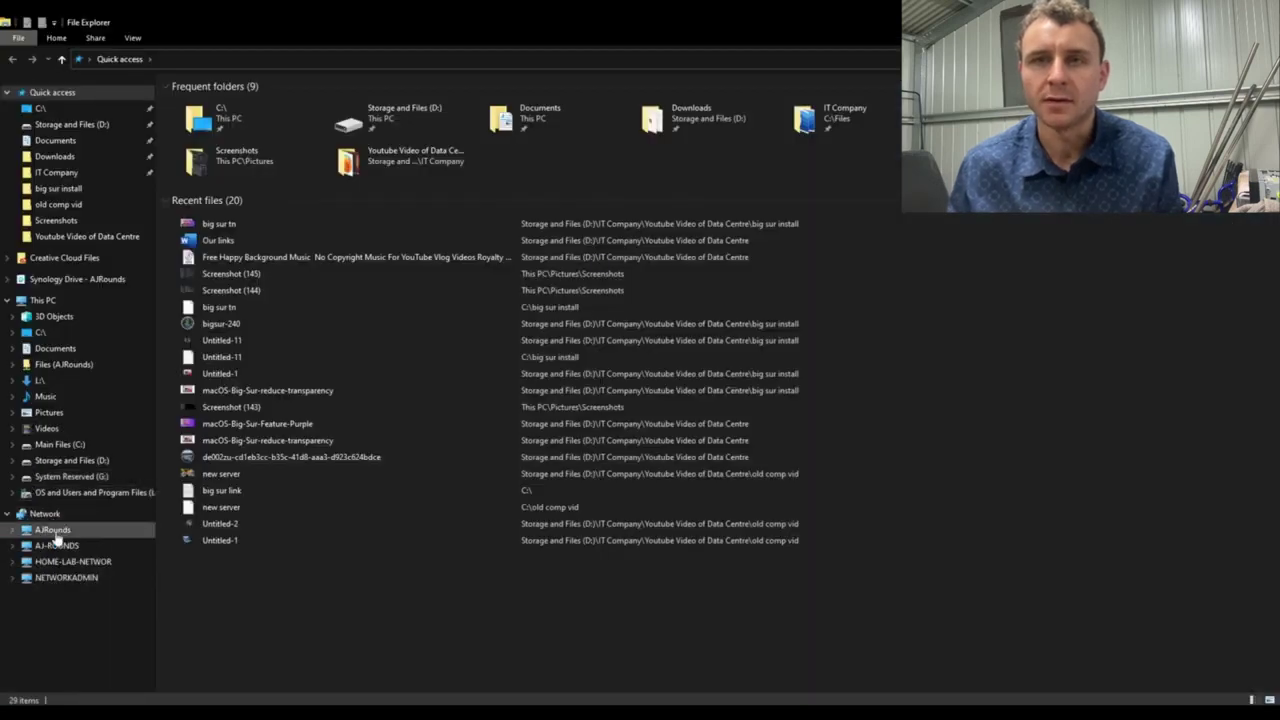
pyautogui.click(55, 533)
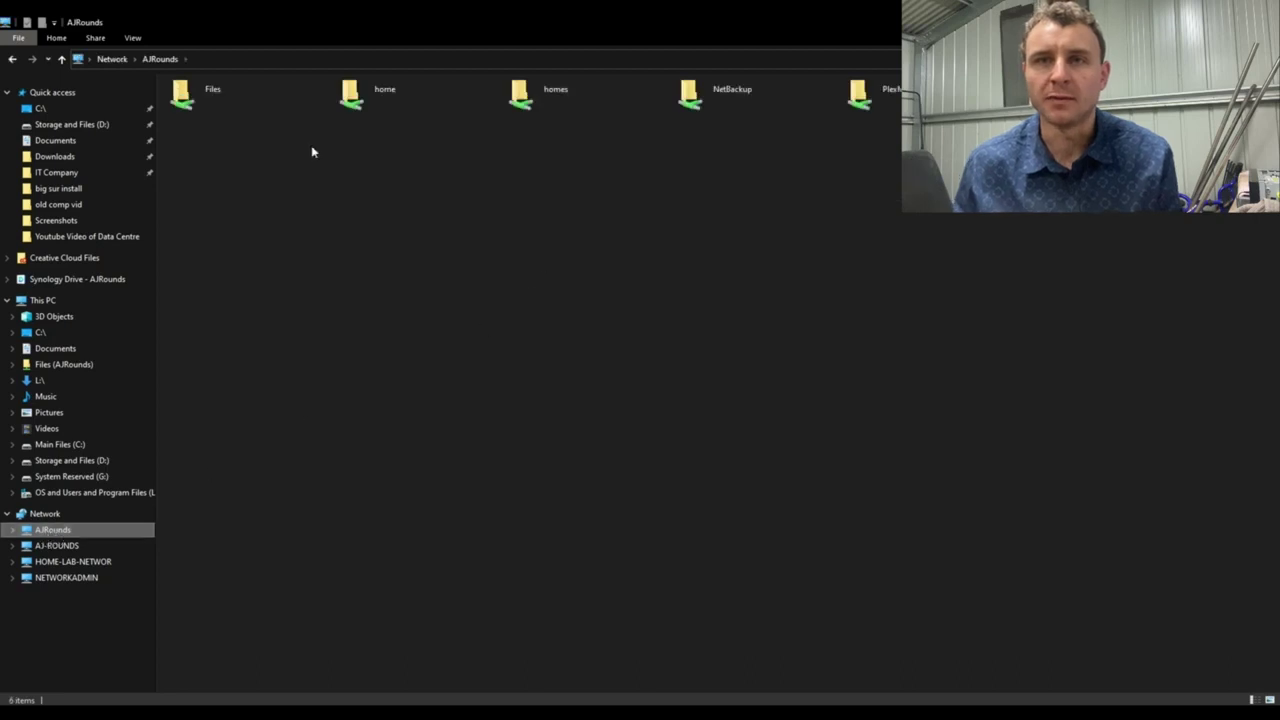
pyautogui.click(260, 95)
pyautogui.doubleClick(260, 95)
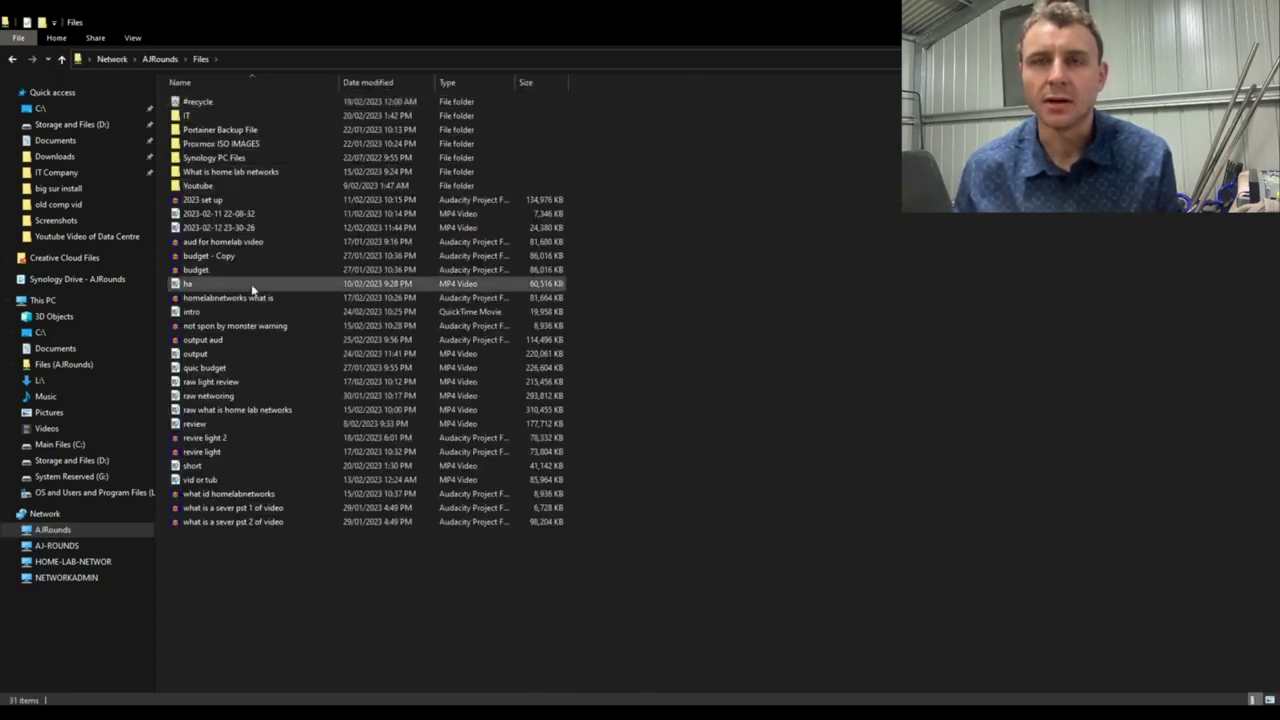
pyautogui.doubleClick(213, 116)
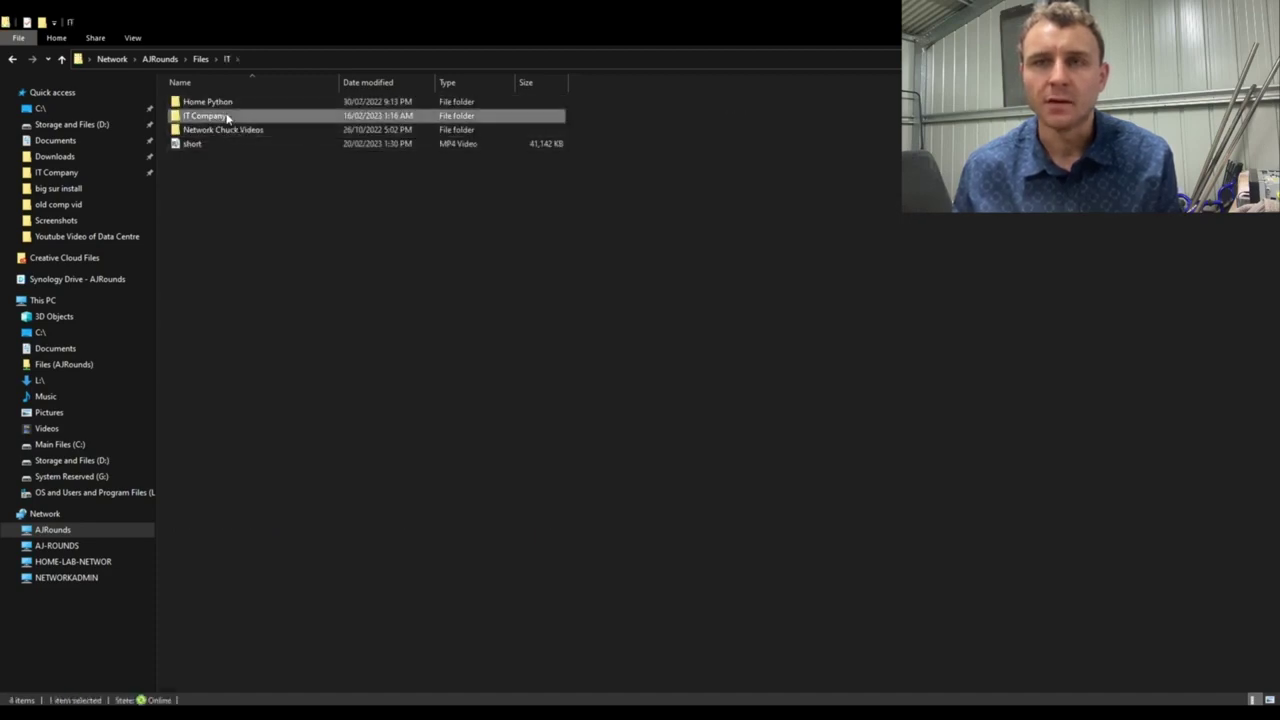
pyautogui.doubleClick(227, 118)
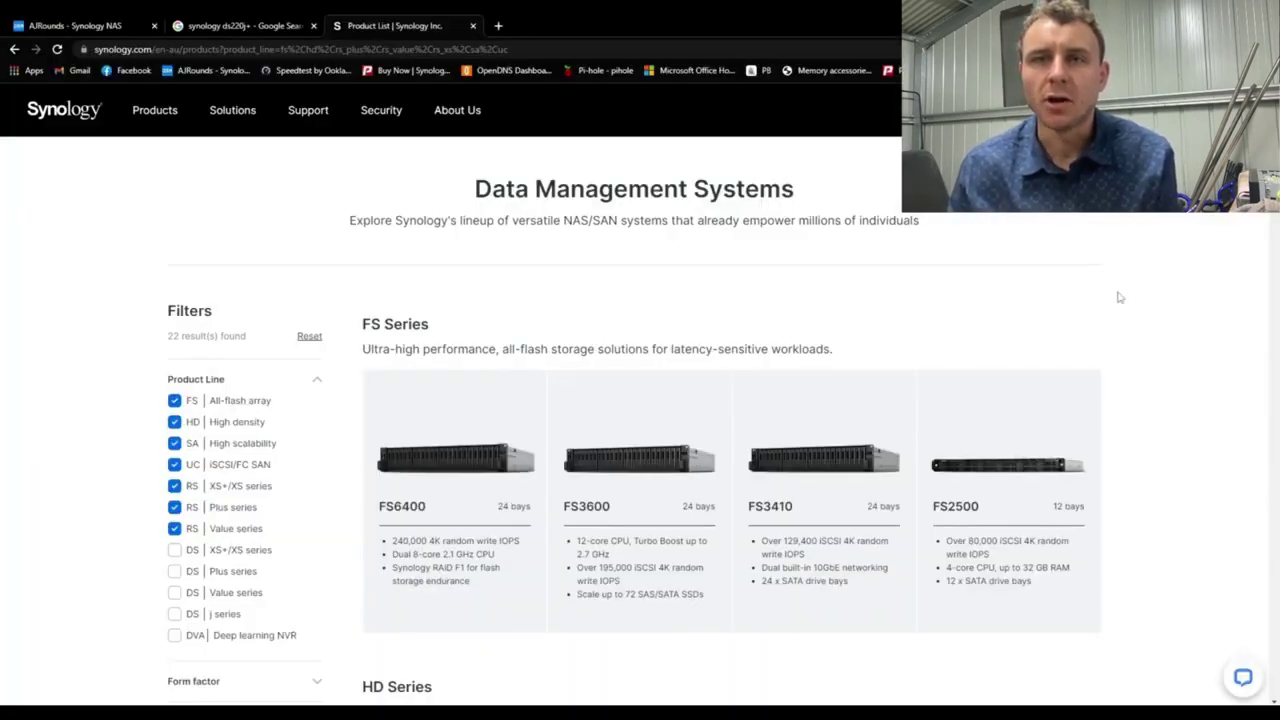
# Examine the rack-mount NAS models on Synology's product list, from the FS Series to the XS+/XS Series.
pyautogui.scroll(-2, 1120, 296)
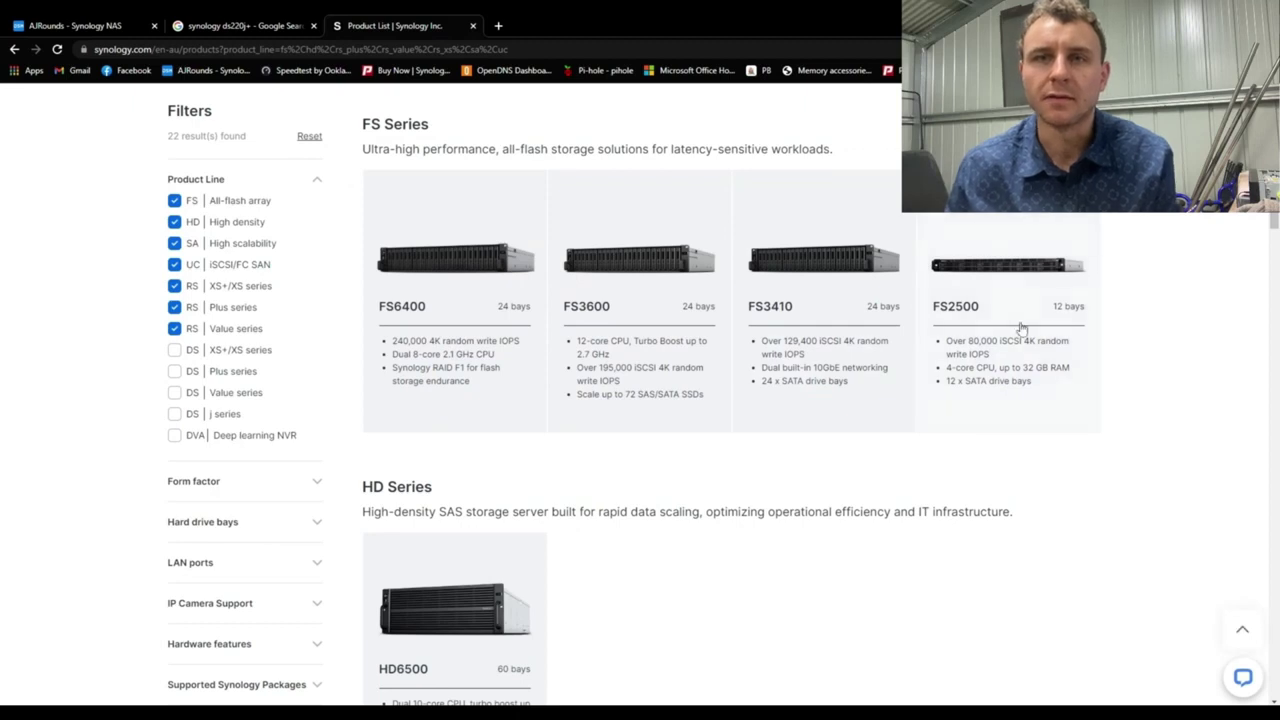
pyautogui.scroll(-1, 1083, 320)
pyautogui.scroll(-3, 1074, 317)
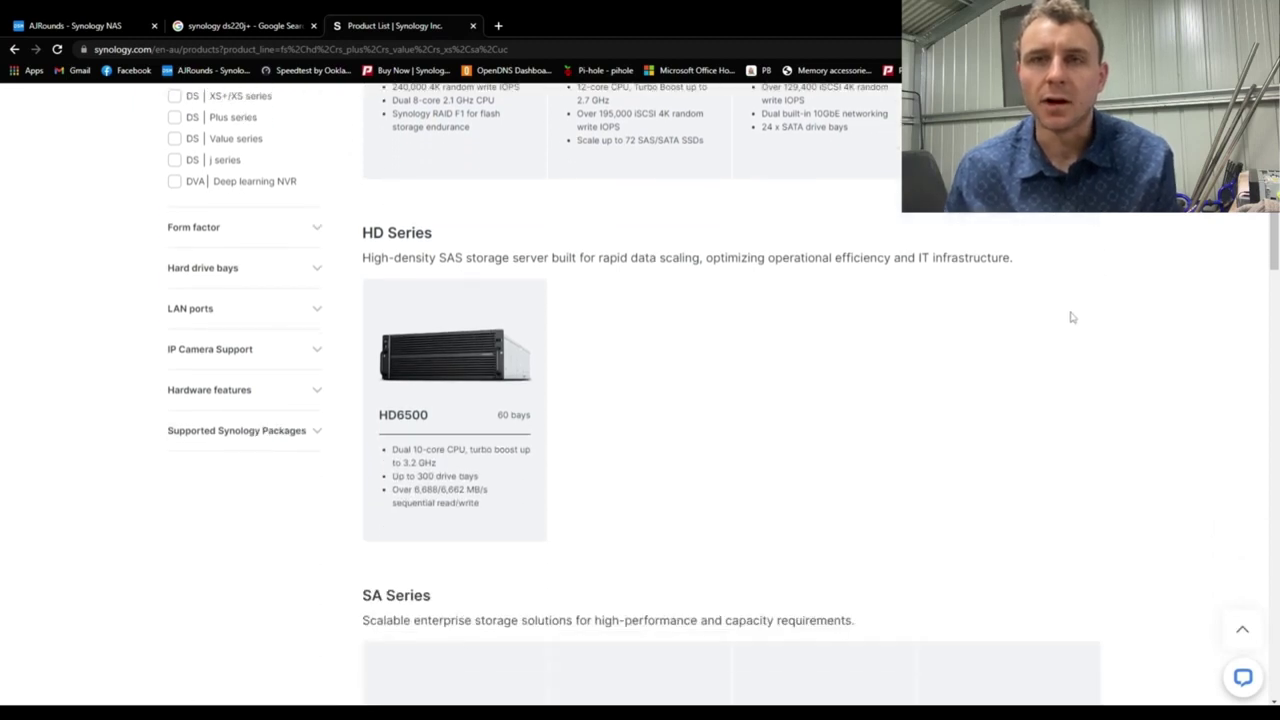
pyautogui.scroll(-2, 1049, 309)
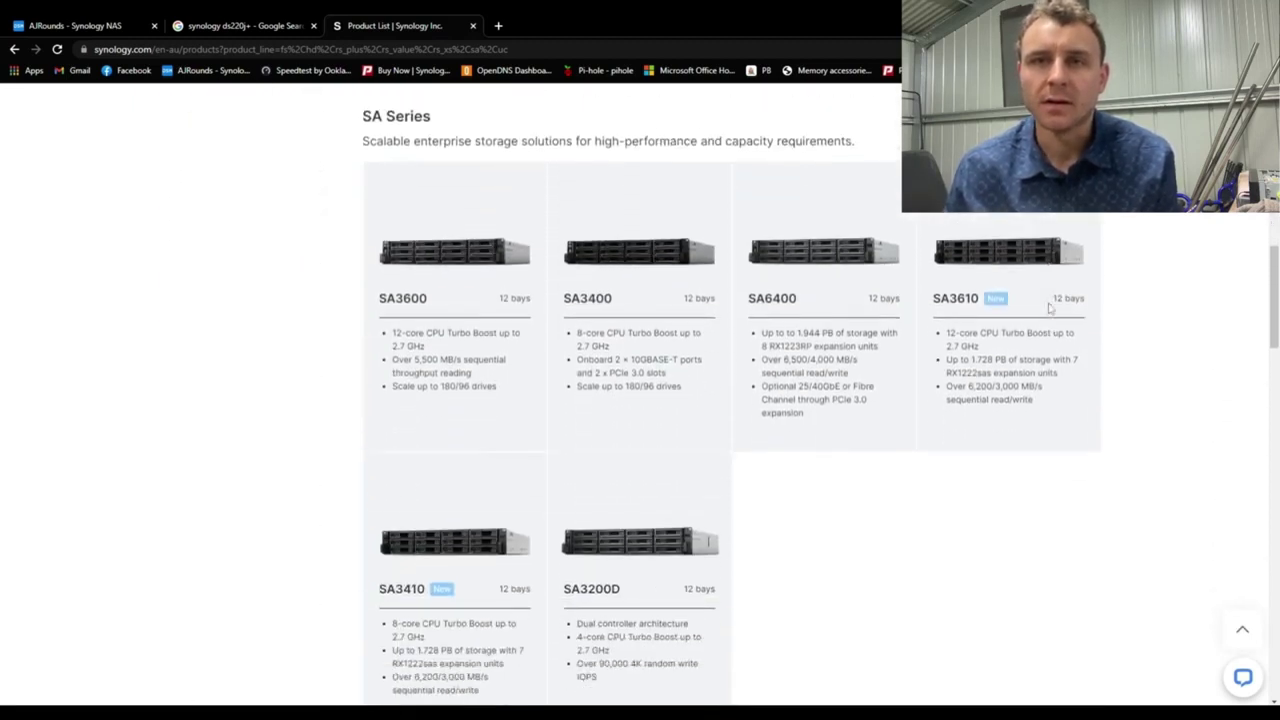
pyautogui.scroll(-2, 1048, 309)
pyautogui.scroll(-3, 1048, 309)
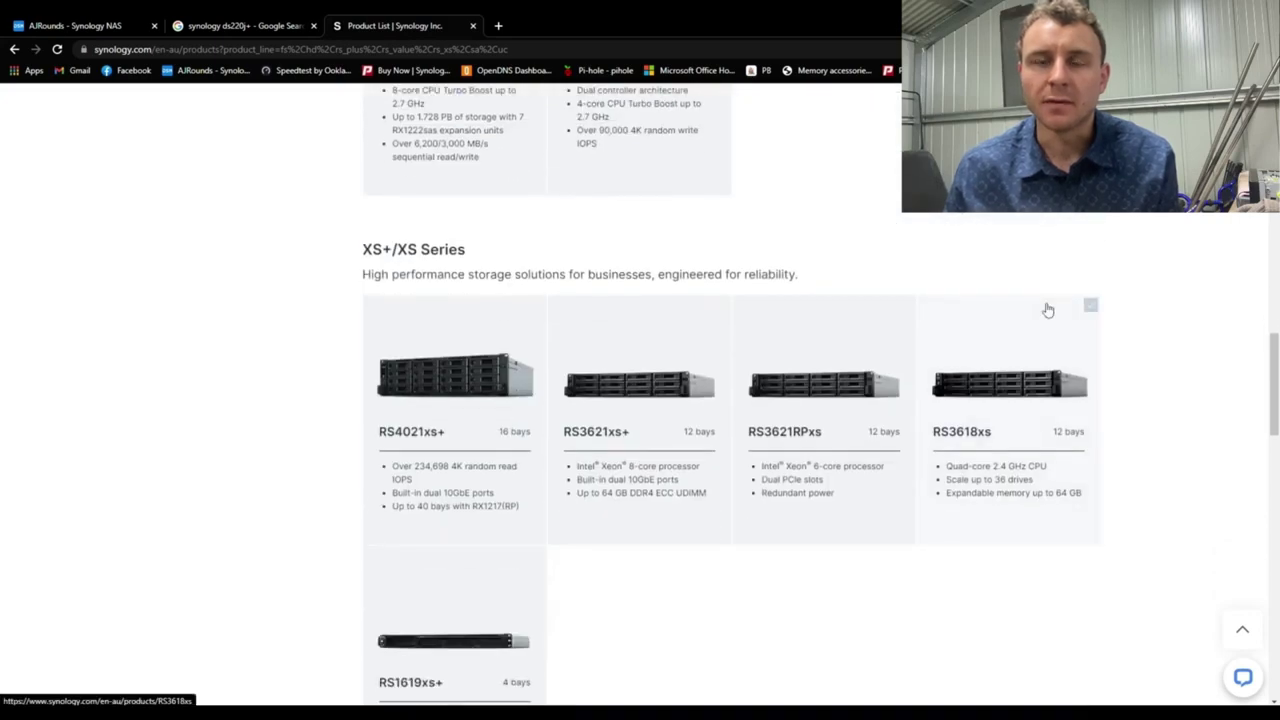
pyautogui.scroll(-1, 1048, 310)
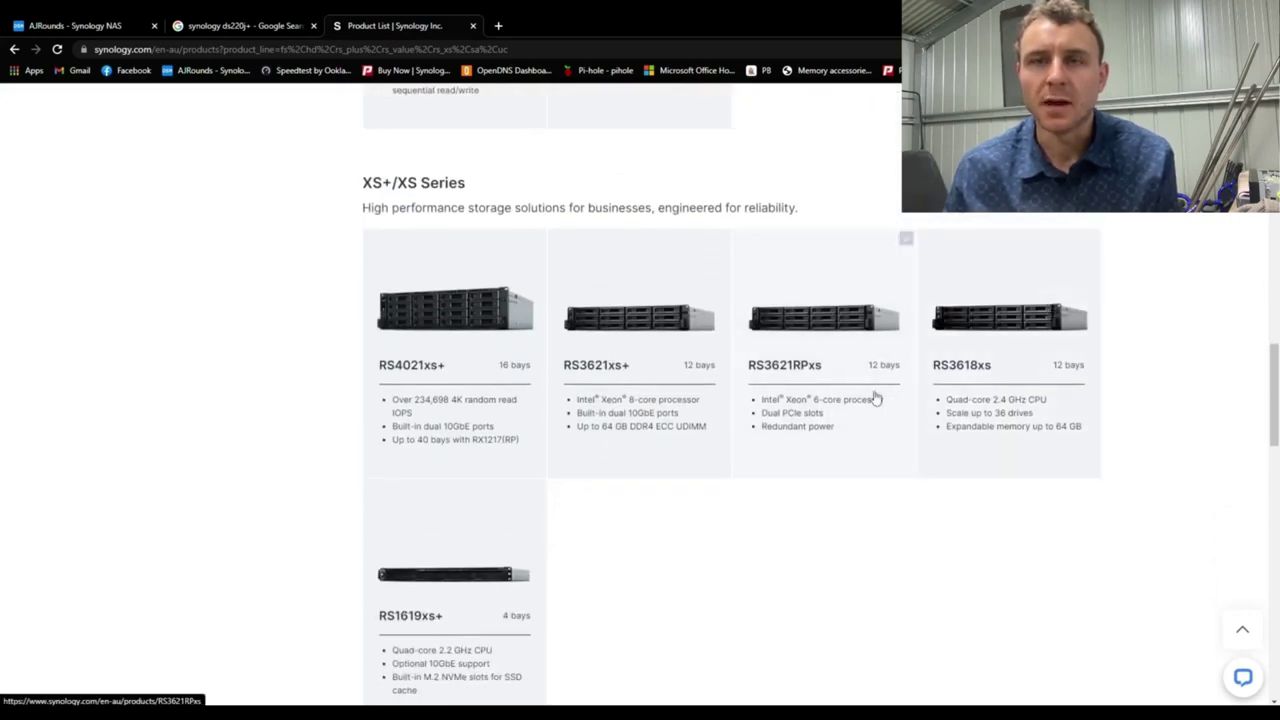
# Open the RackStation RS3618xs product page and review its hardware, warranty, backup and virtualization features.
pyautogui.click(999, 340)
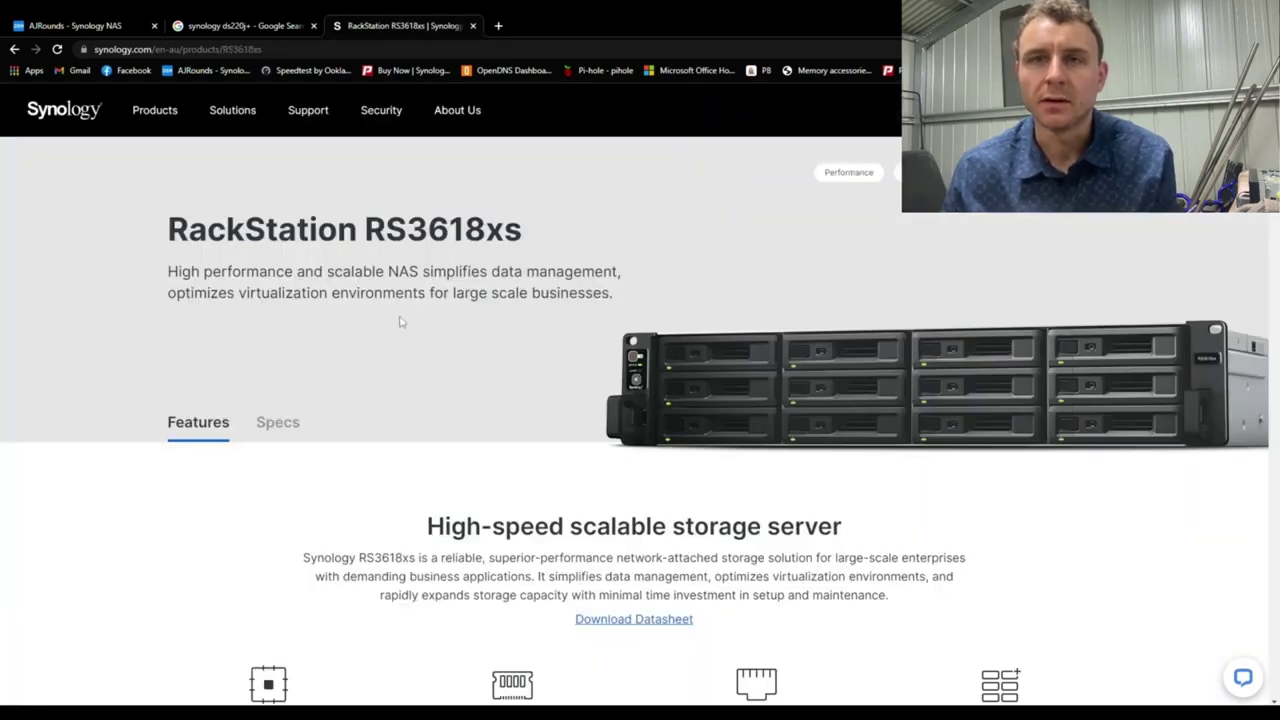
pyautogui.scroll(-6, 375, 315)
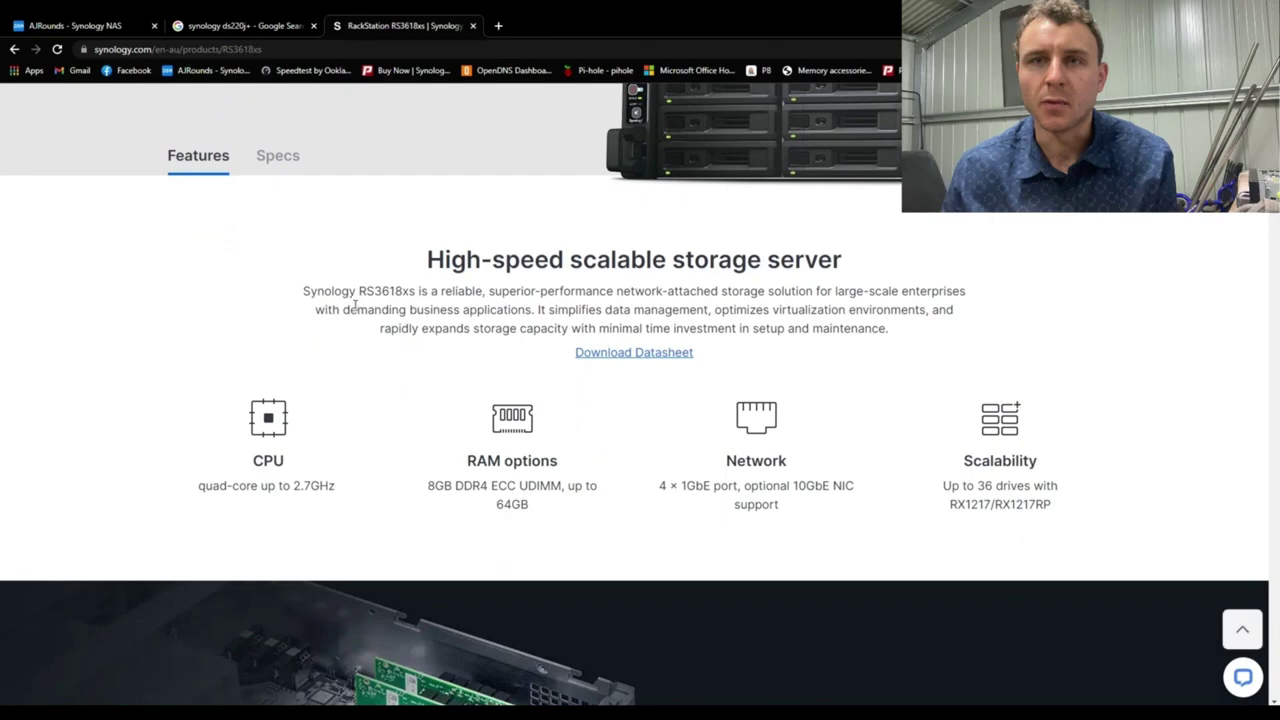
pyautogui.scroll(-5, 349, 306)
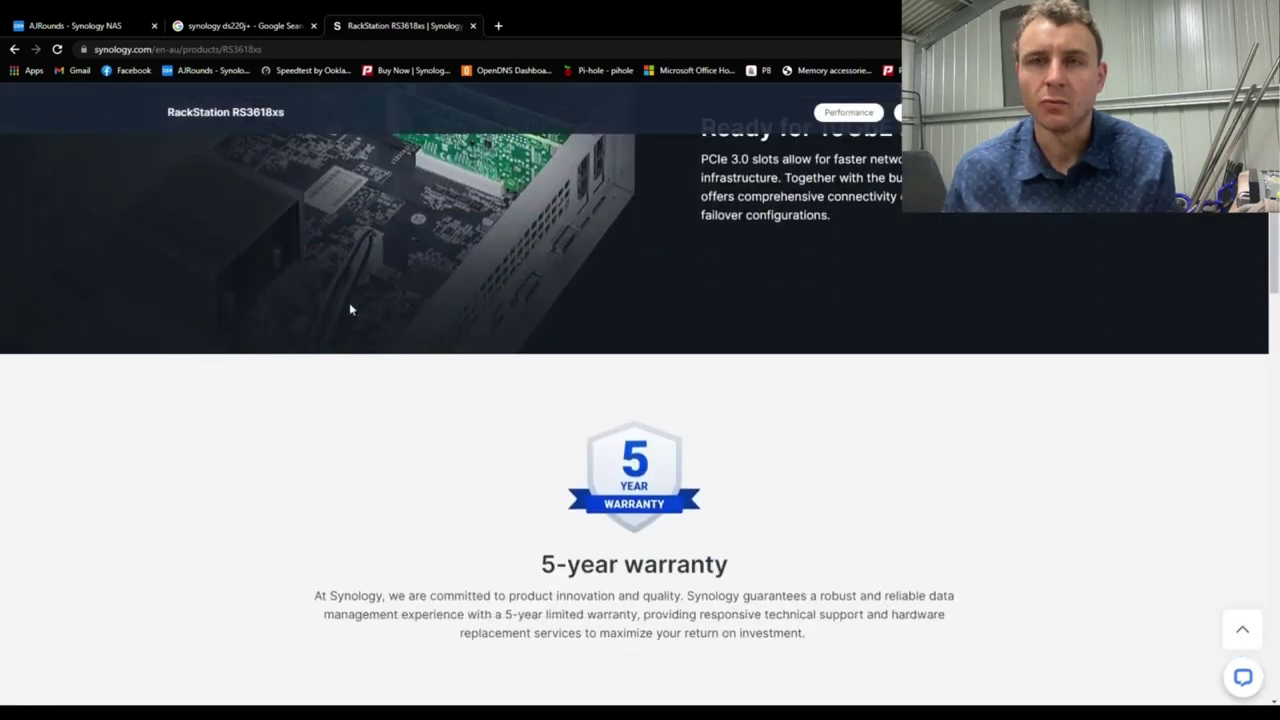
pyautogui.scroll(-2, 349, 309)
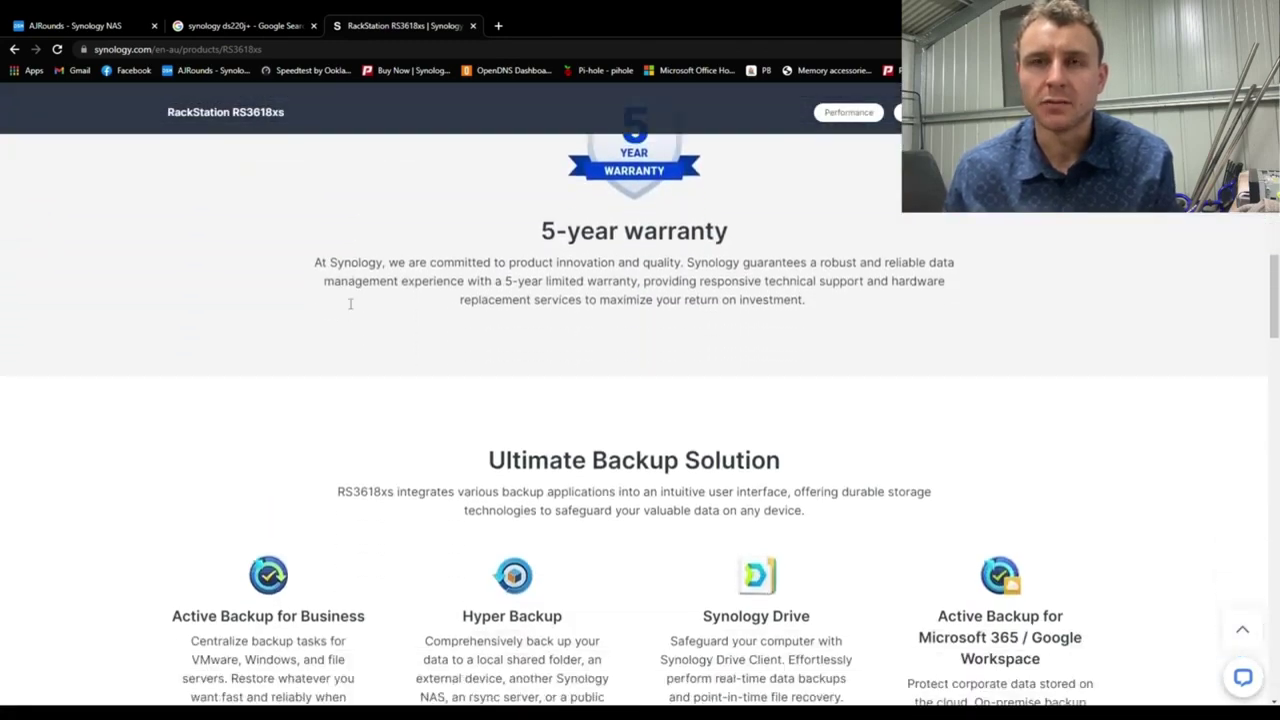
pyautogui.scroll(-1, 348, 309)
pyautogui.scroll(-6, 347, 307)
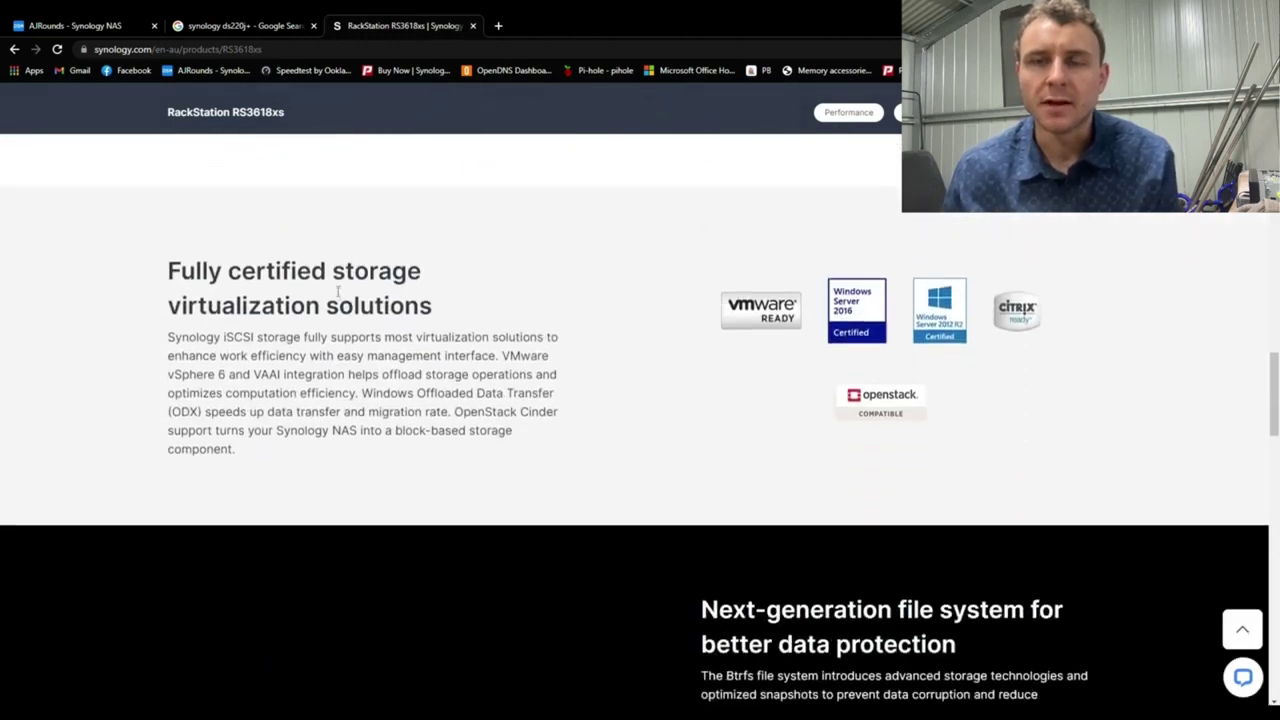
pyautogui.scroll(12, 336, 292)
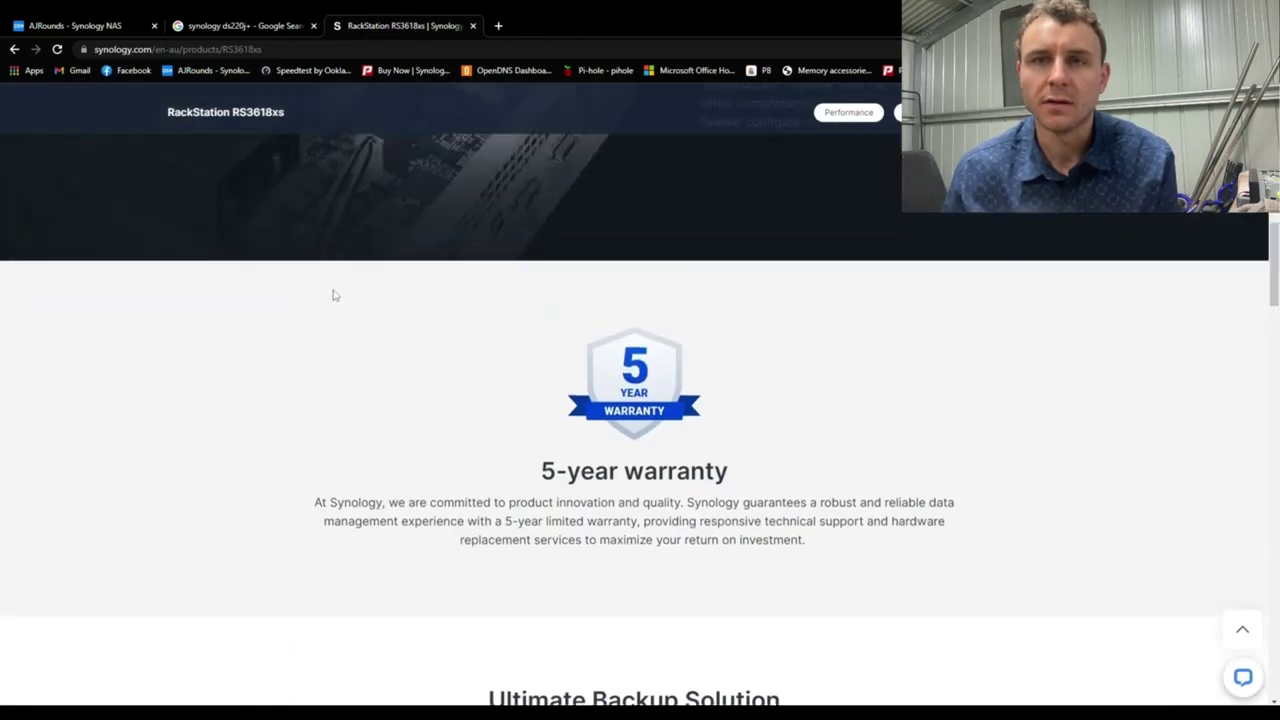
pyautogui.scroll(5, 333, 292)
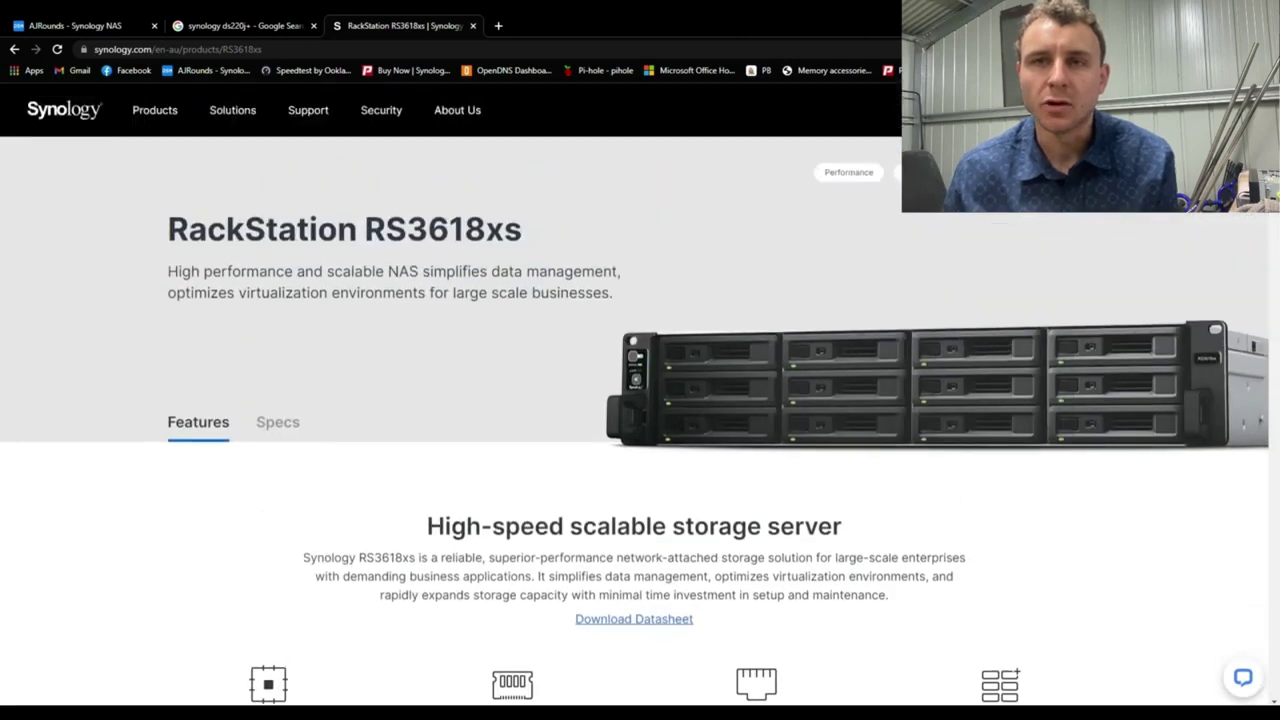